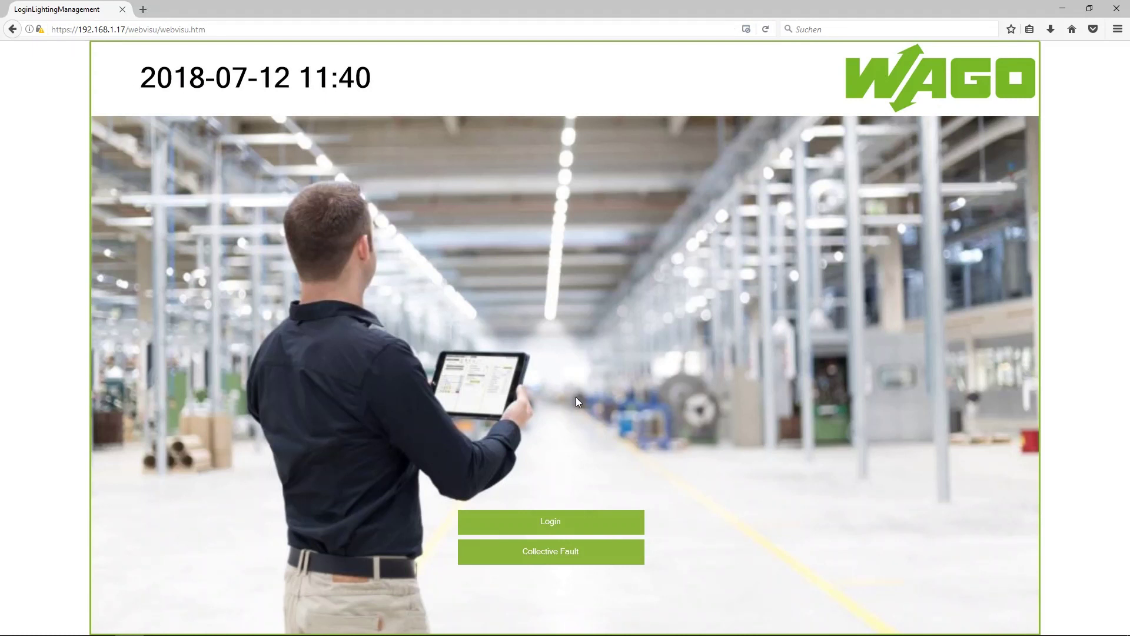
Log in with the password and show the Virtual Rooms names, 01_Production and 02_Laboratory.
click(577, 526)
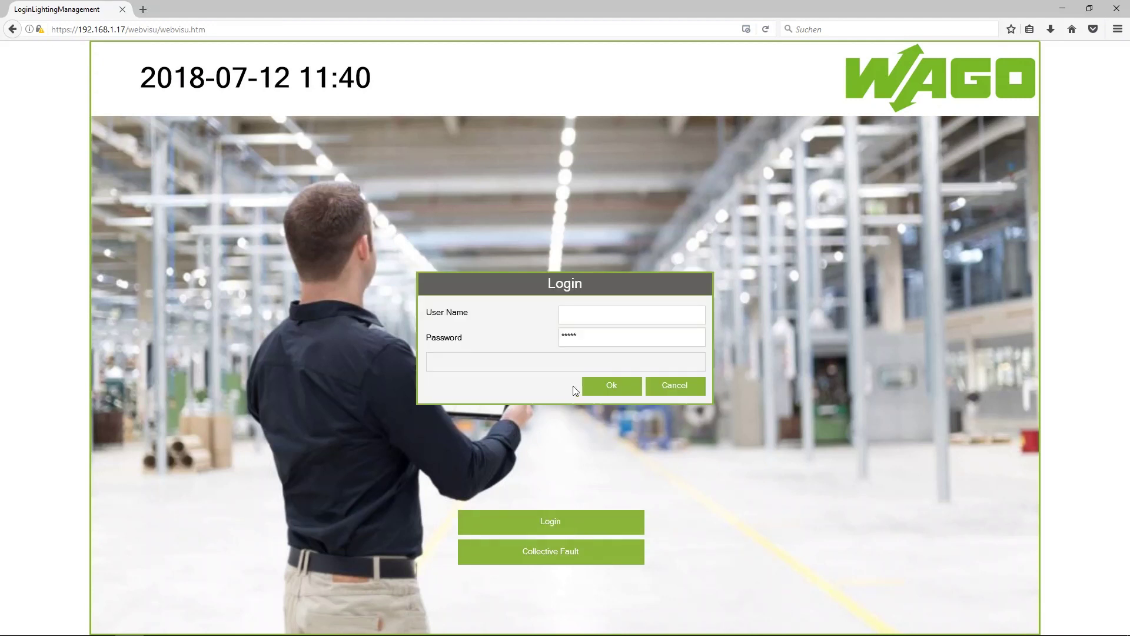
click(588, 315)
click(597, 336)
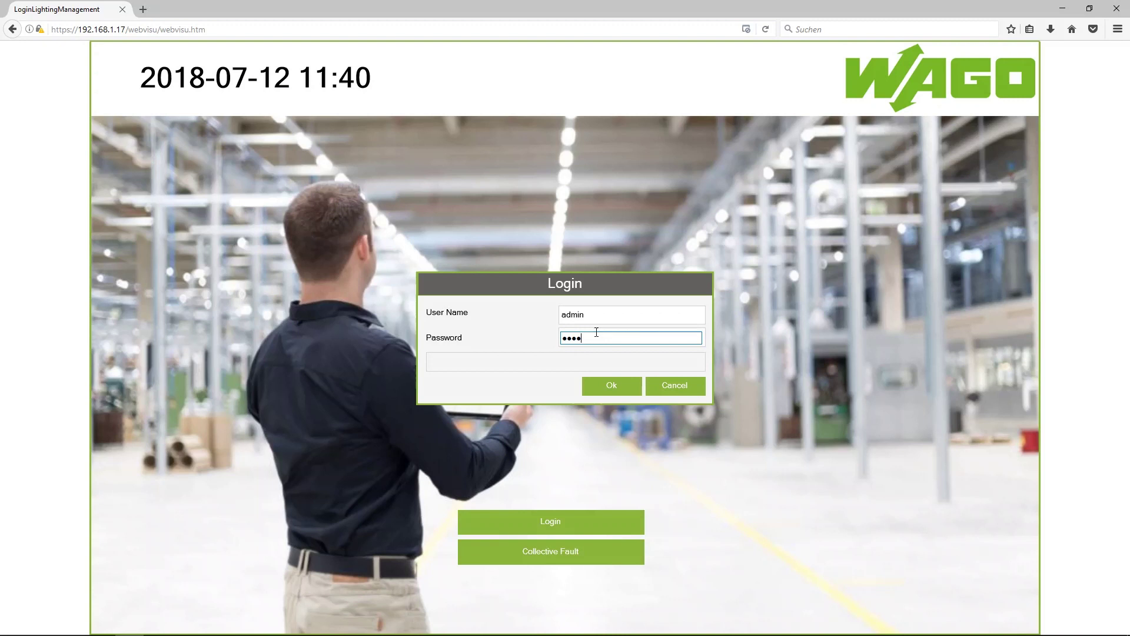
key(Return)
click(612, 387)
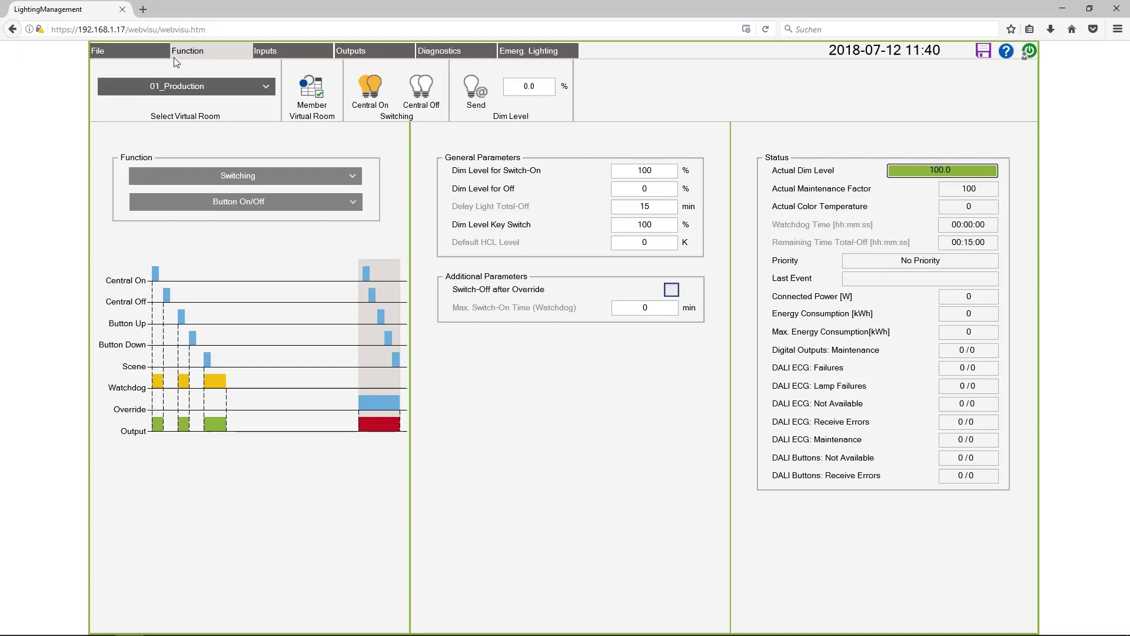
click(124, 52)
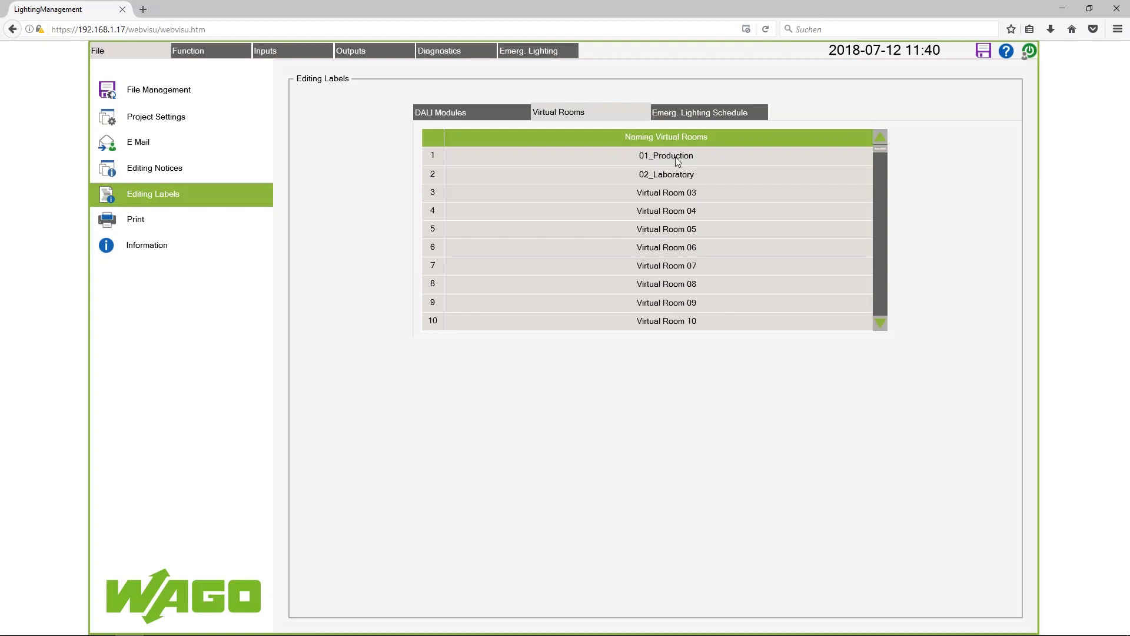
Teach in EnOcean push button 16#2D70DB using automatic Teach-In under EnOcean Buttons.
click(270, 50)
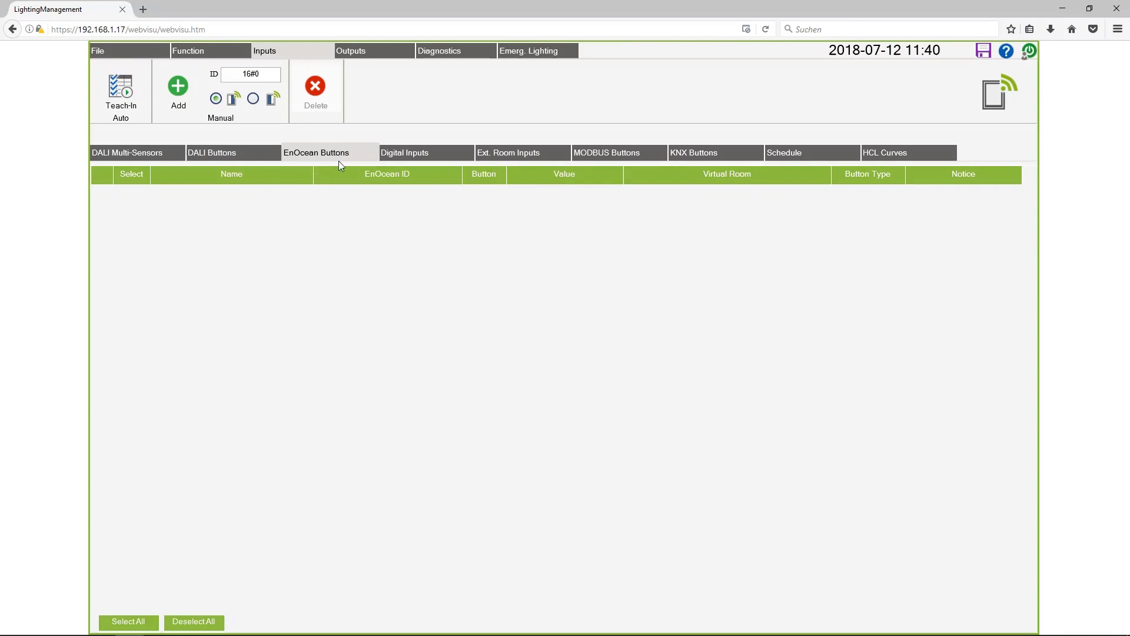
click(120, 89)
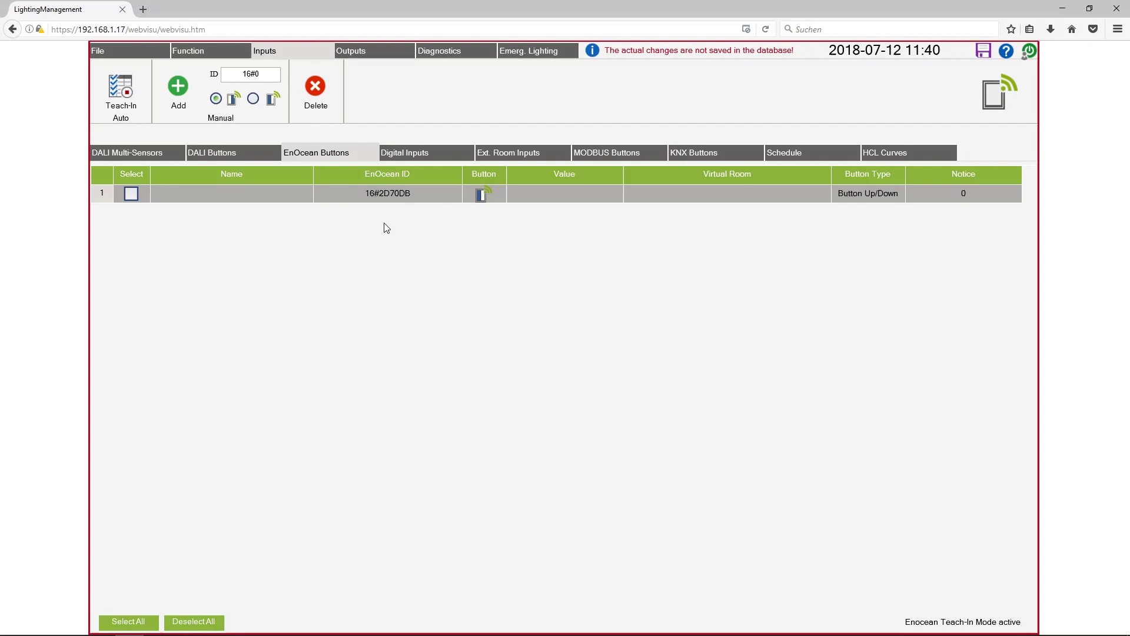
click(122, 103)
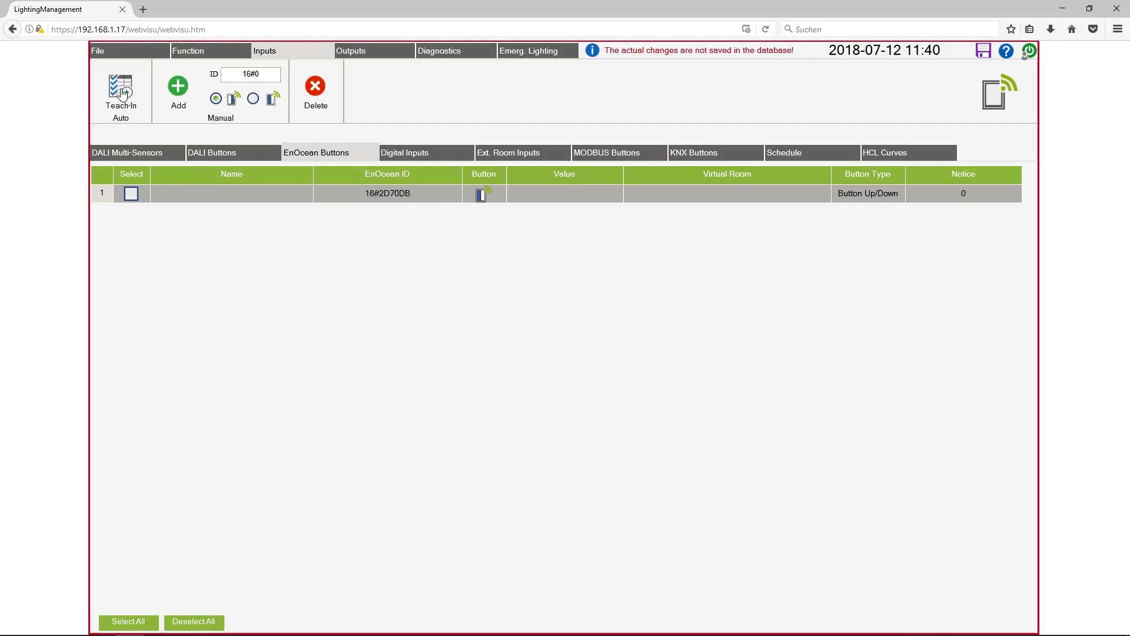
Assign the new push button 16#2D70DB to virtual room 01_Production.
click(719, 195)
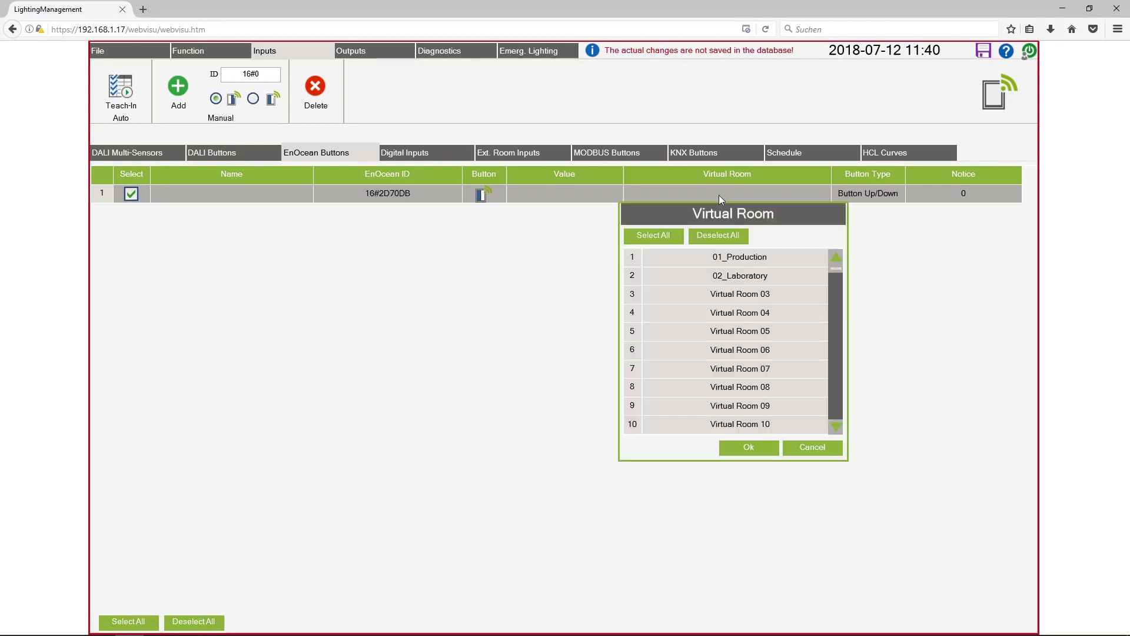
click(759, 257)
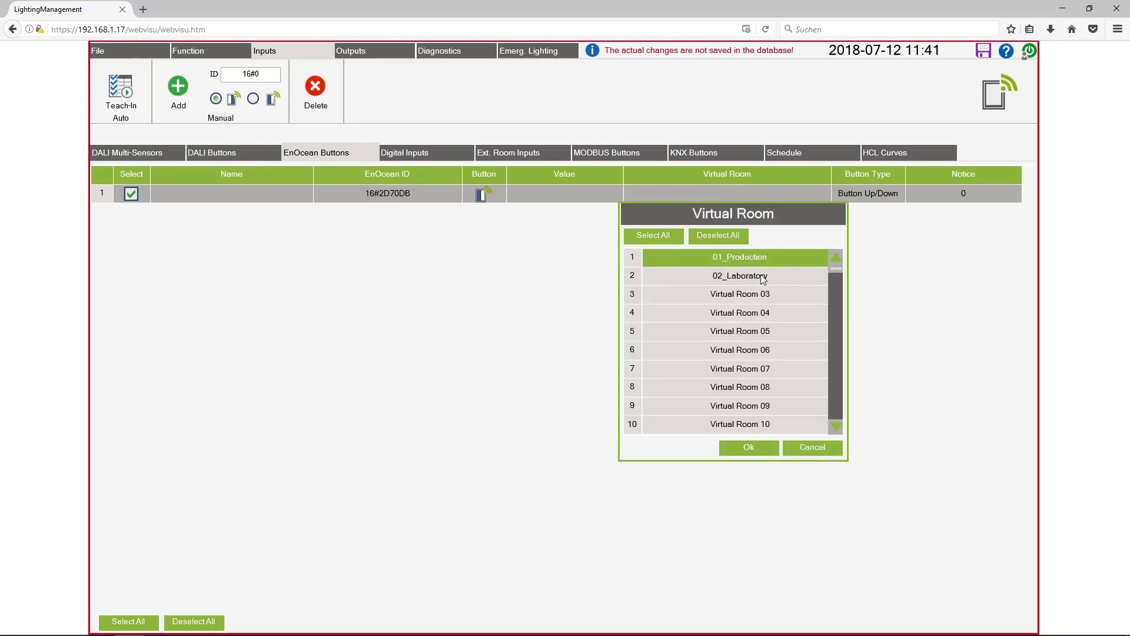
click(764, 445)
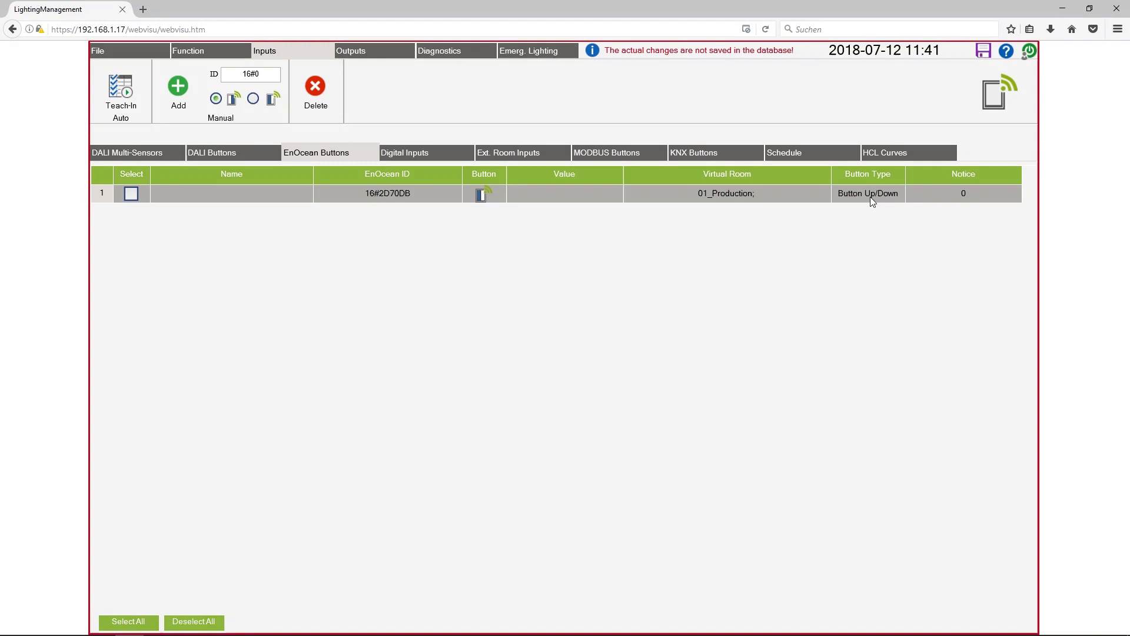
Put Production_Lamp1–4 in virtual room 01_Production and set their DALI group to 0.
click(366, 56)
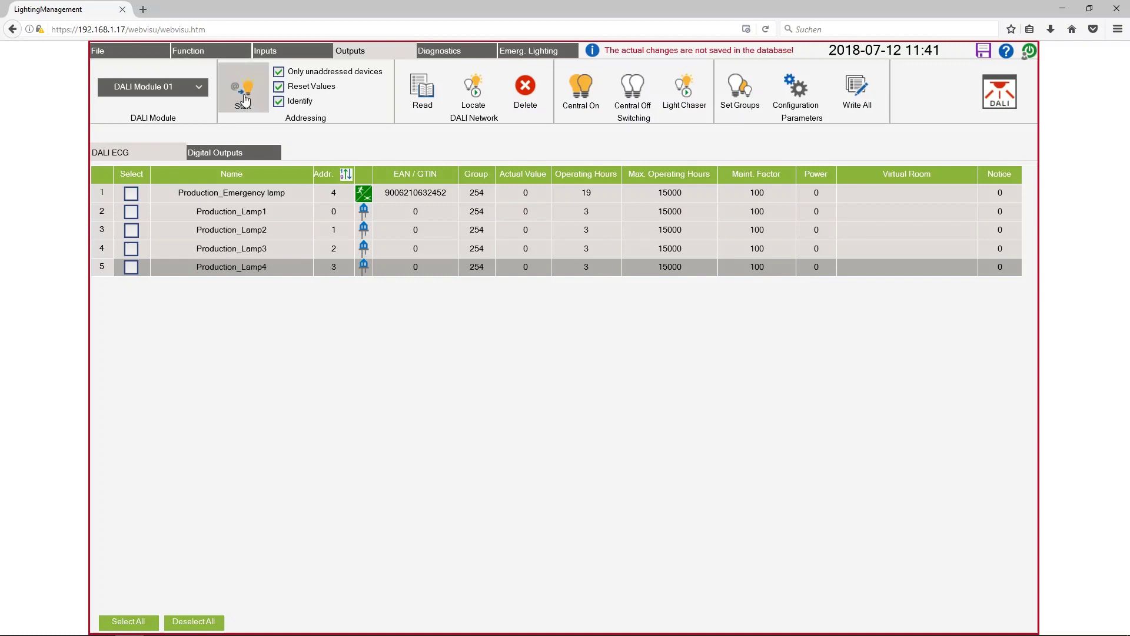
click(133, 249)
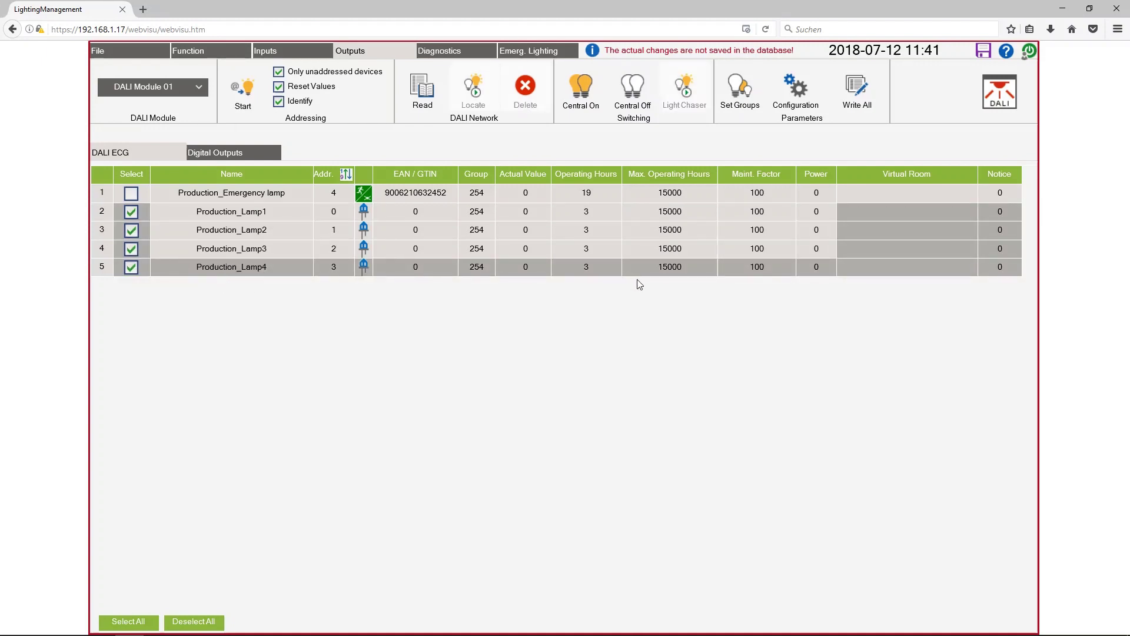
click(891, 217)
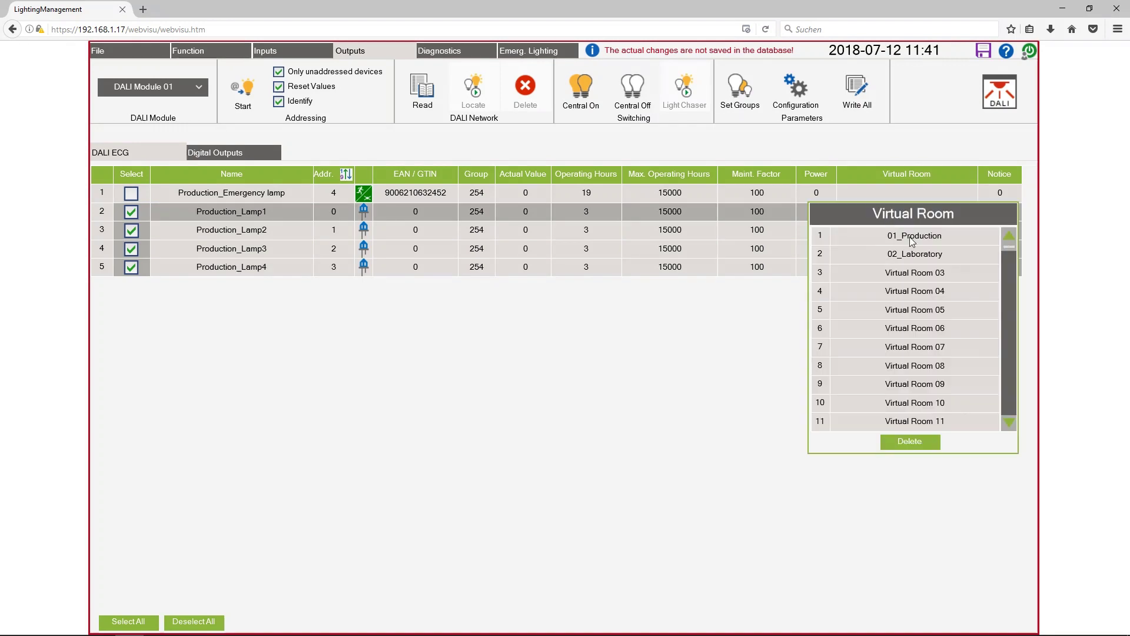
click(910, 237)
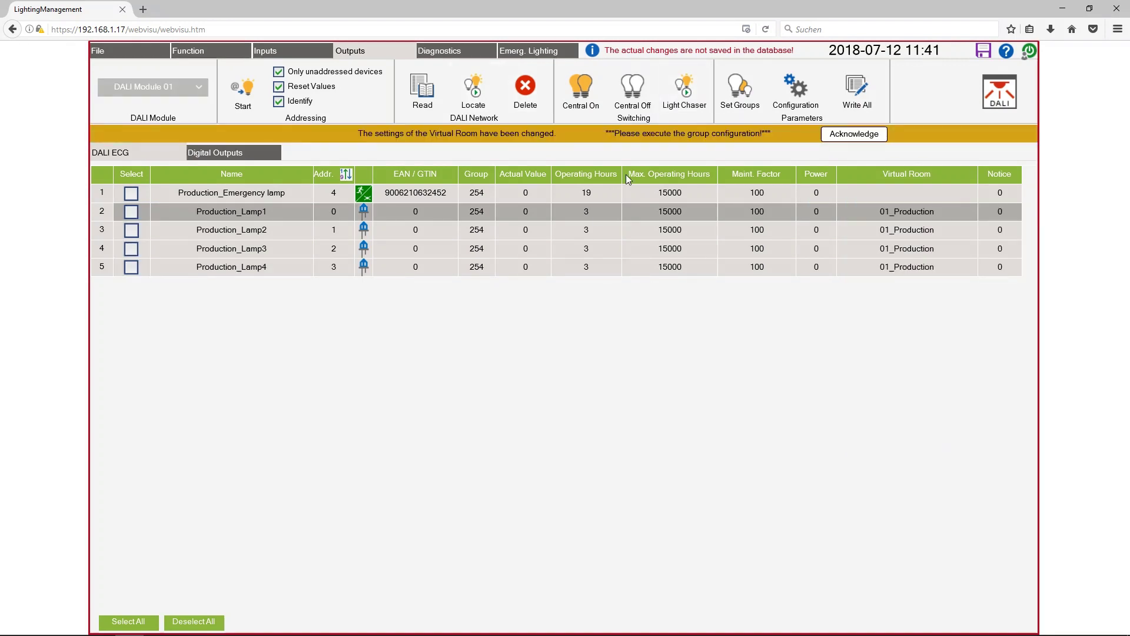
click(743, 88)
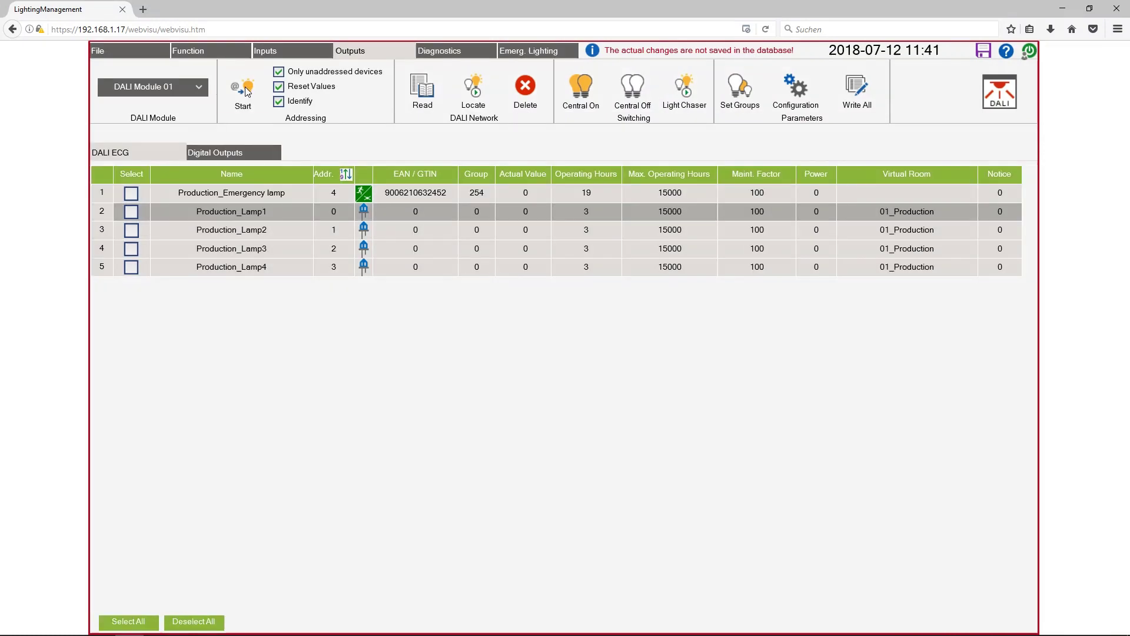
Set virtual room 01_Production's function to Dimming.
click(203, 53)
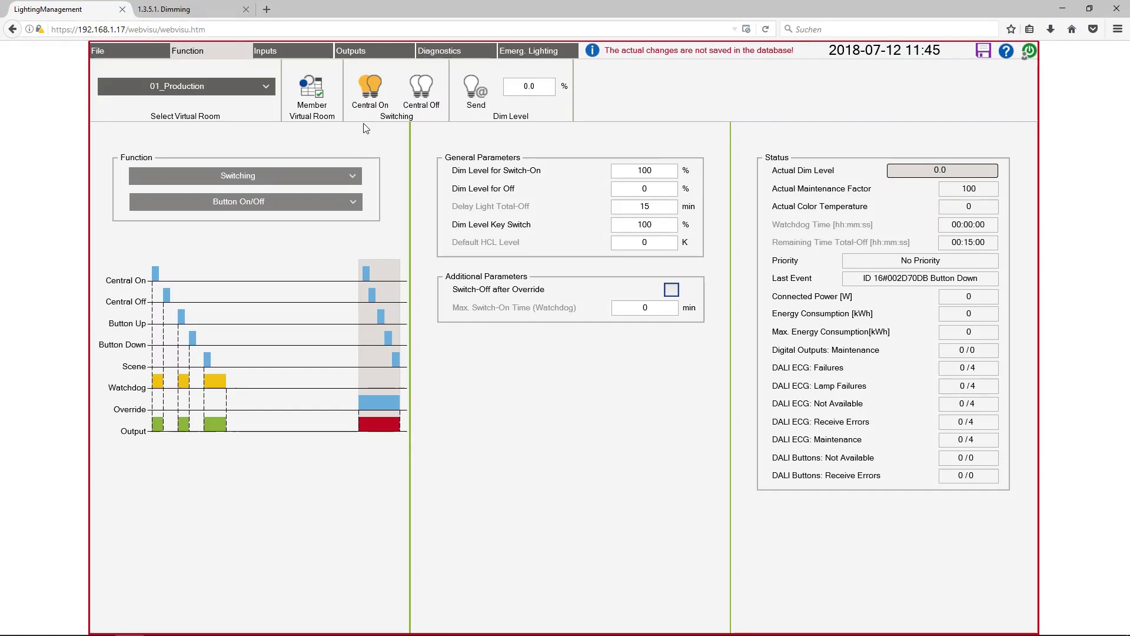
click(316, 178)
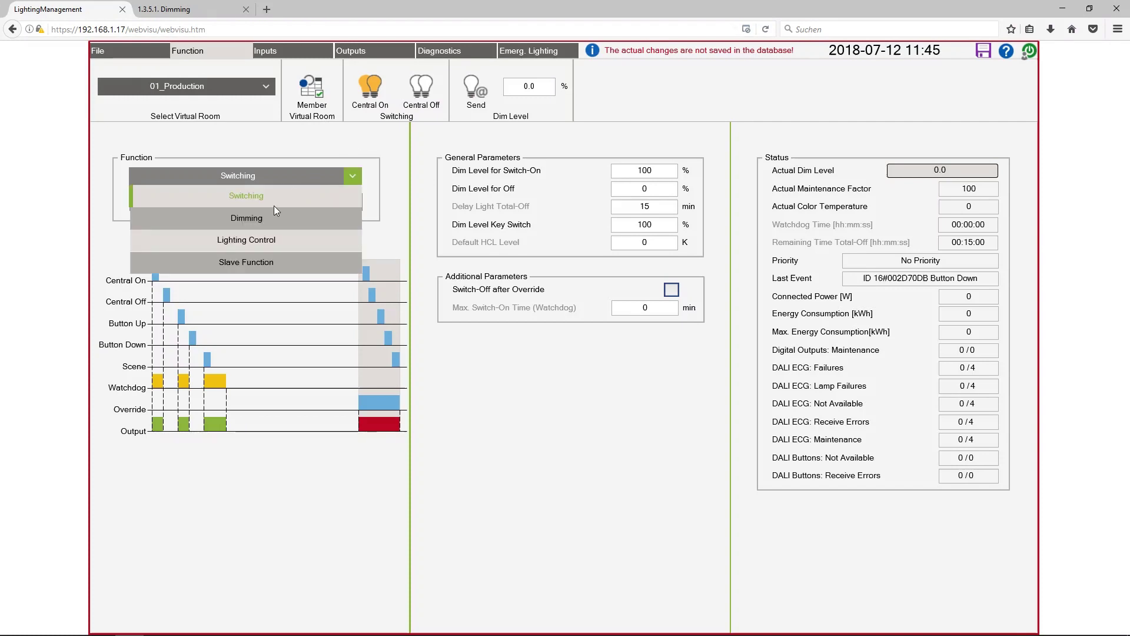
click(265, 214)
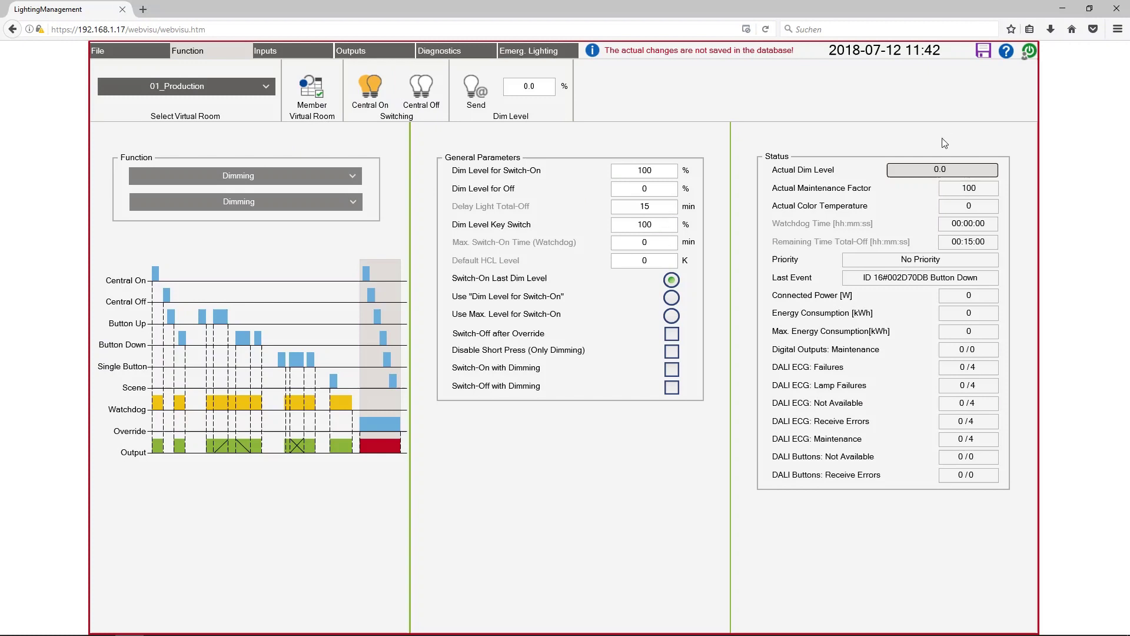
Read the Dimming help page, then save the configuration to the database.
click(1007, 53)
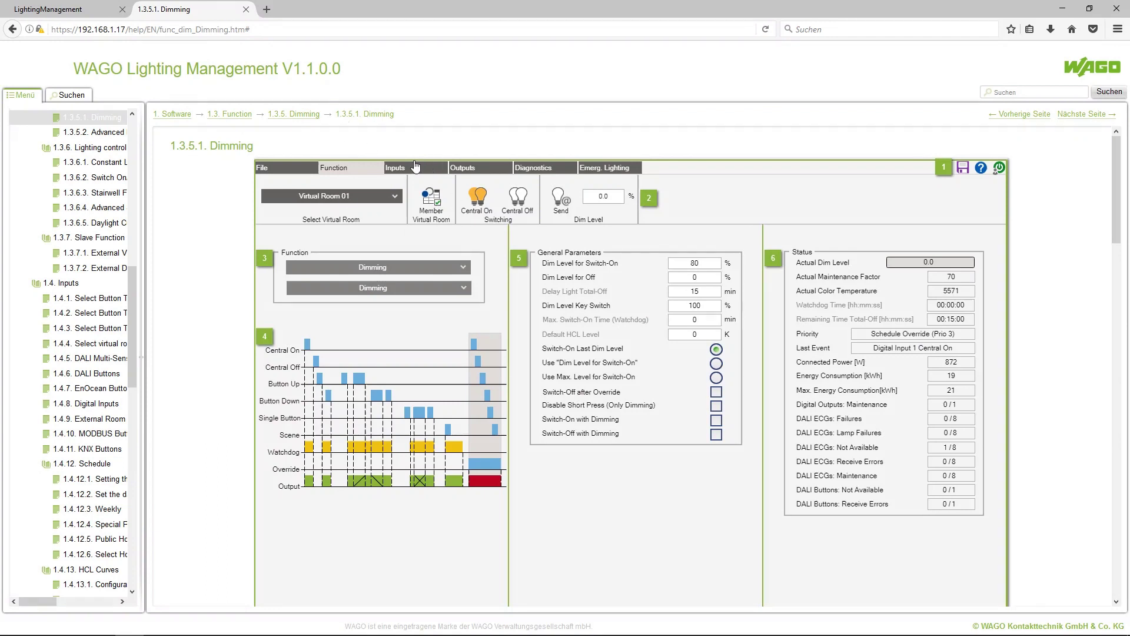
click(65, 5)
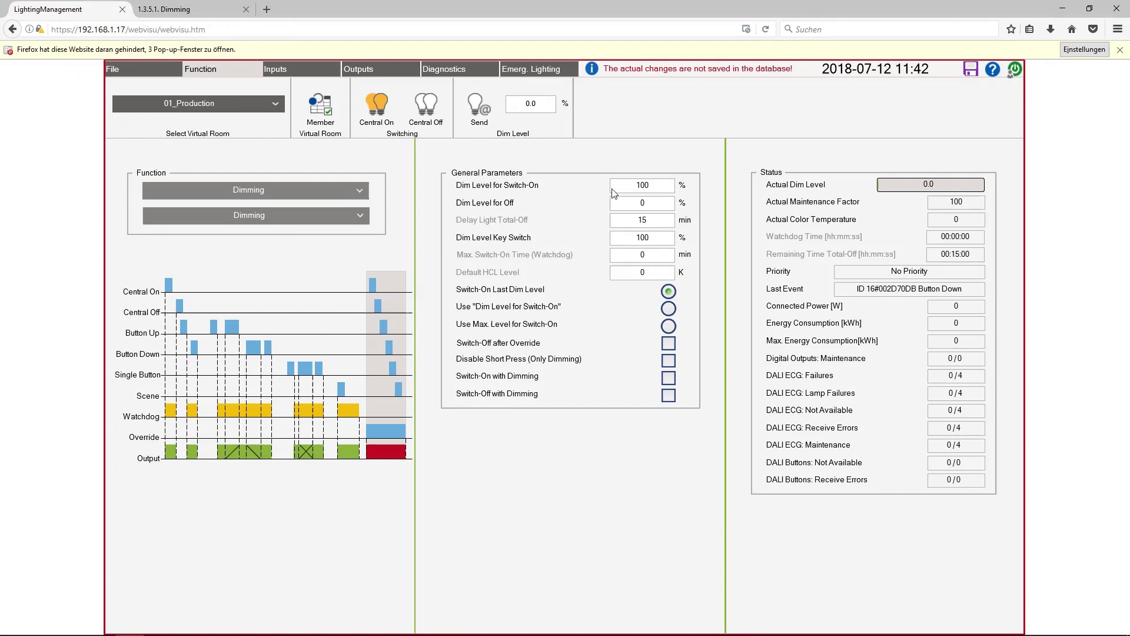
click(970, 70)
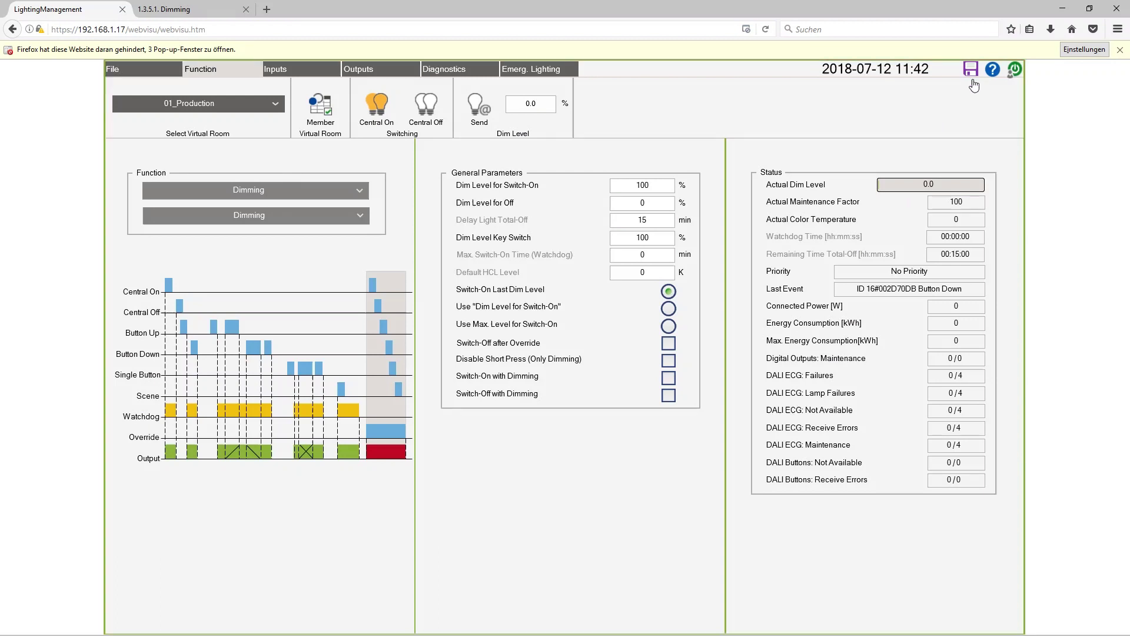